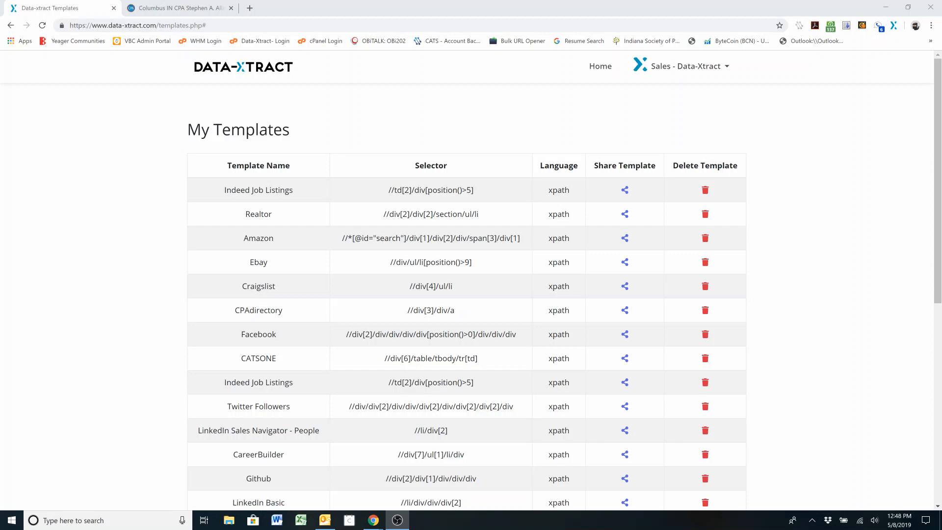
Switch to the CPAdirectory site, go to its home page and search for certified public accountants in ZIP code 46203
click(167, 11)
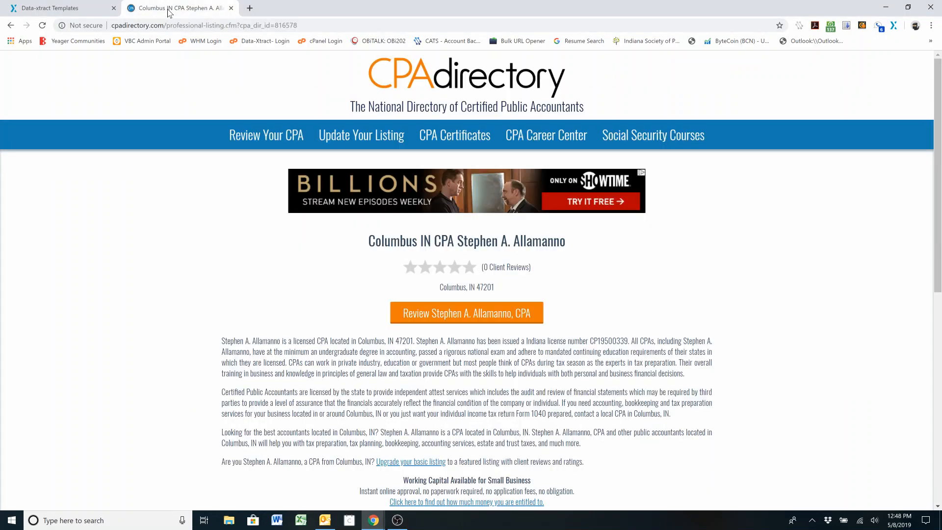
click(445, 80)
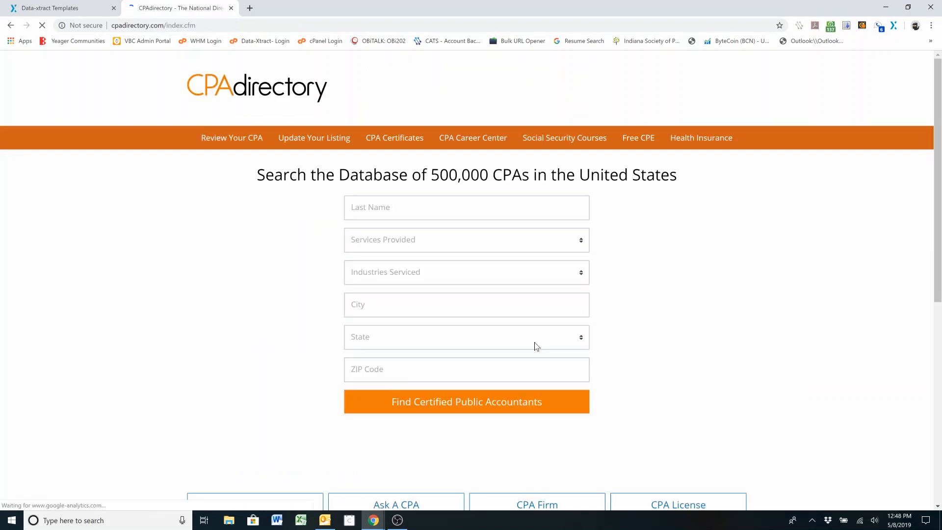
click(498, 370)
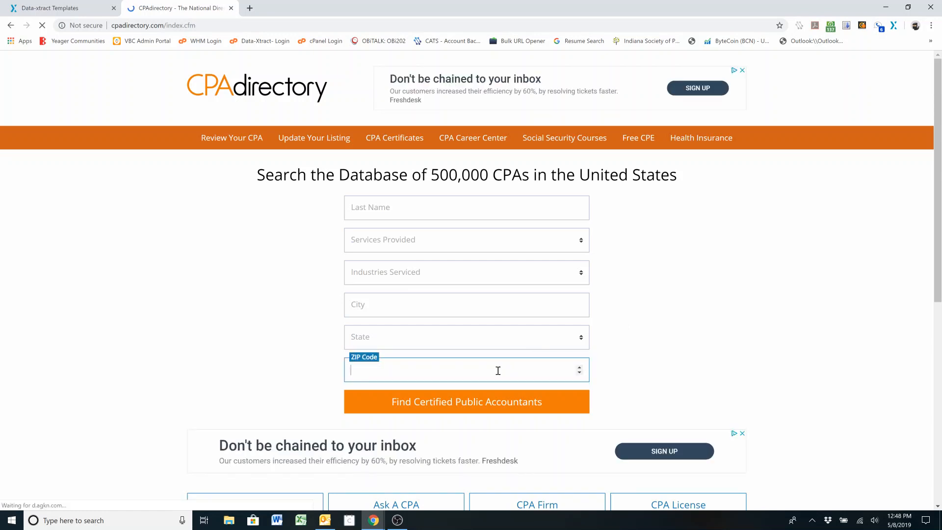
text(46)
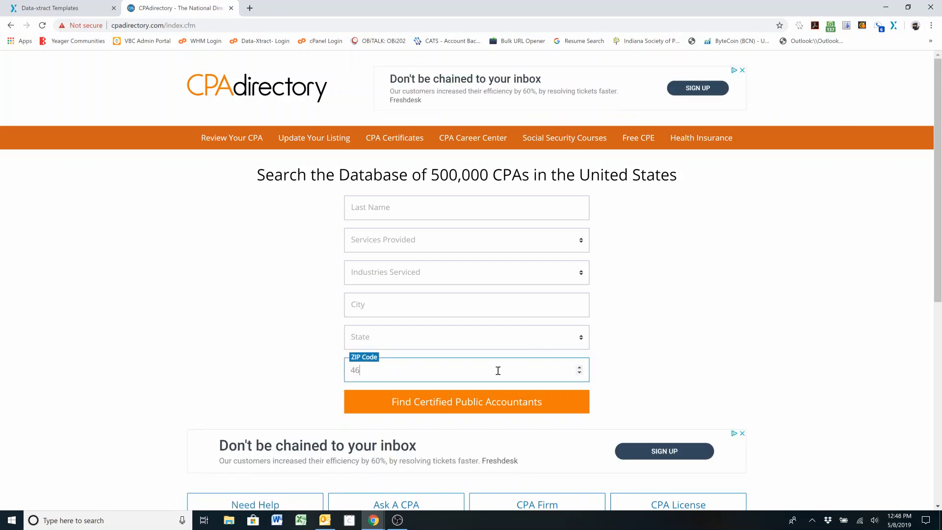
text(203)
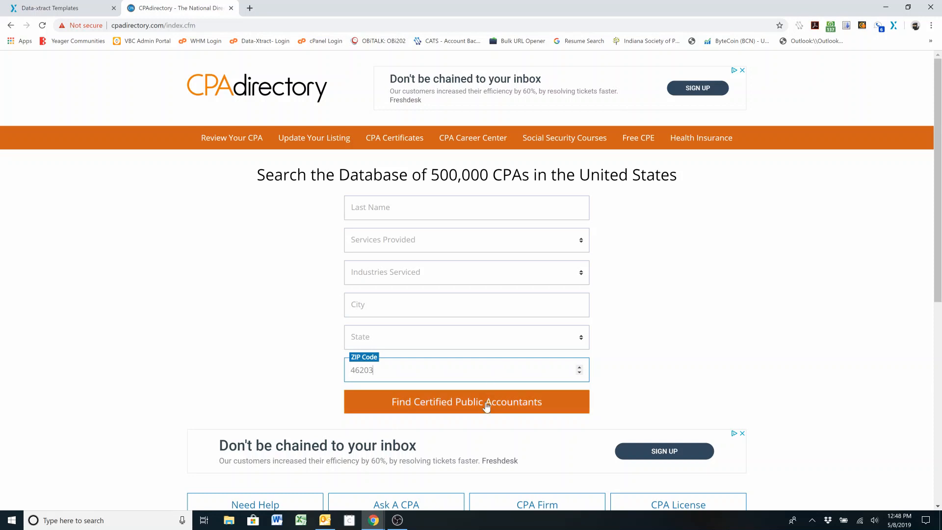
click(488, 402)
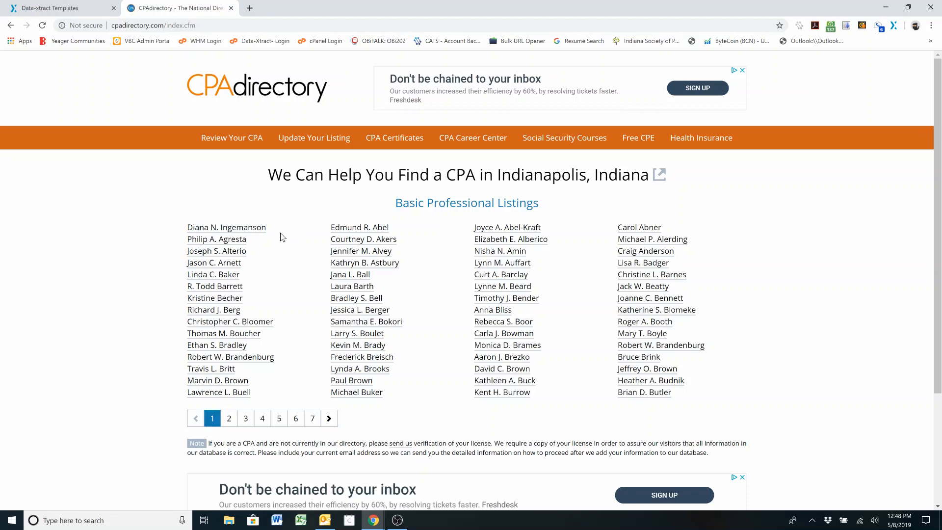
Launch DataXtract on the first accountant's name in the results to extract the similar listing links on the page
drag(269, 230, 186, 229)
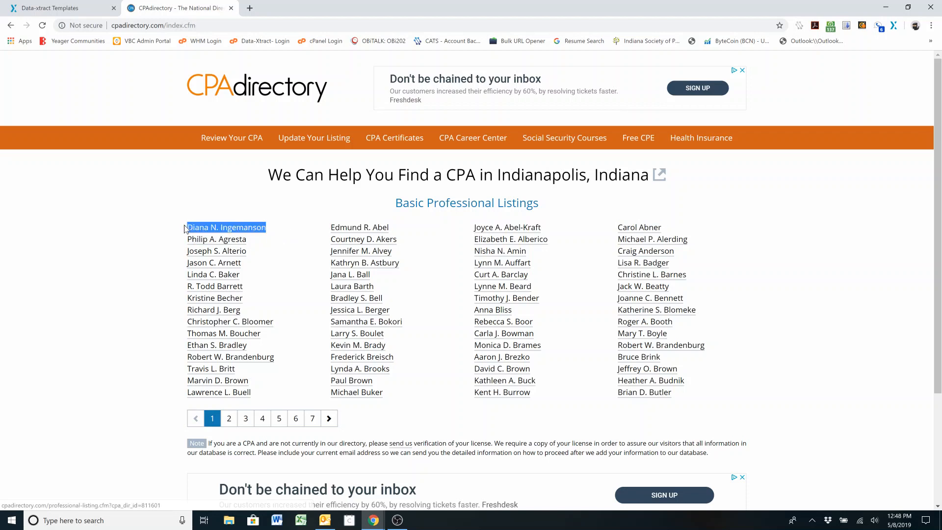
right_click(219, 228)
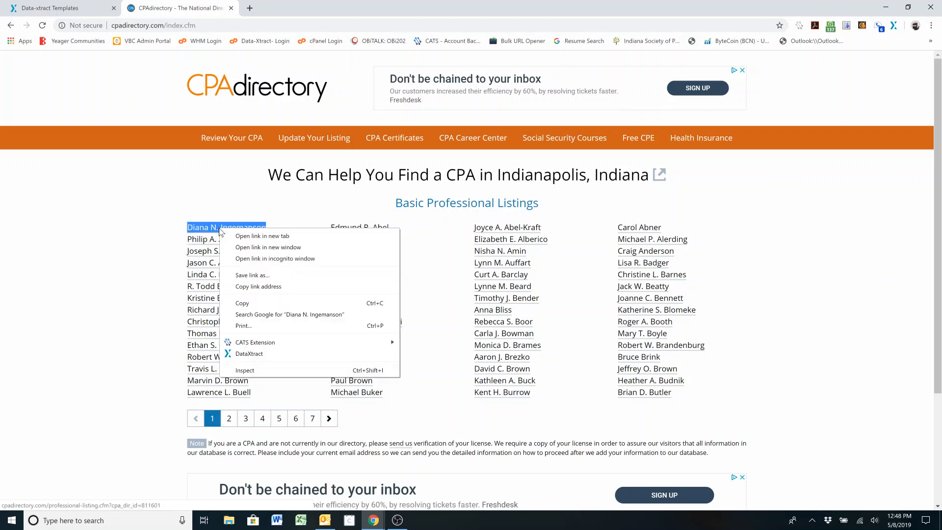
click(267, 354)
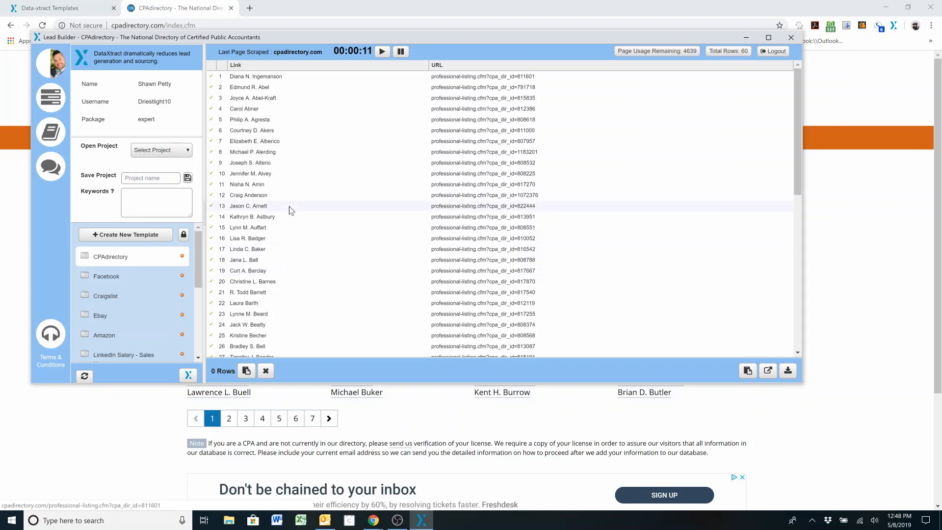
Extract the first results page with the CPAdirectory template, review the rows and add them to the collected rows
click(110, 263)
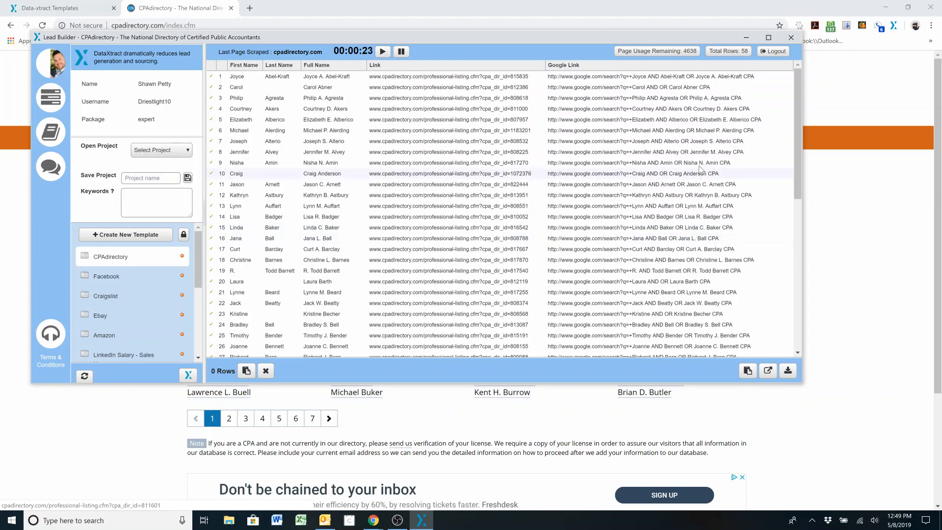
drag(796, 113, 789, 275)
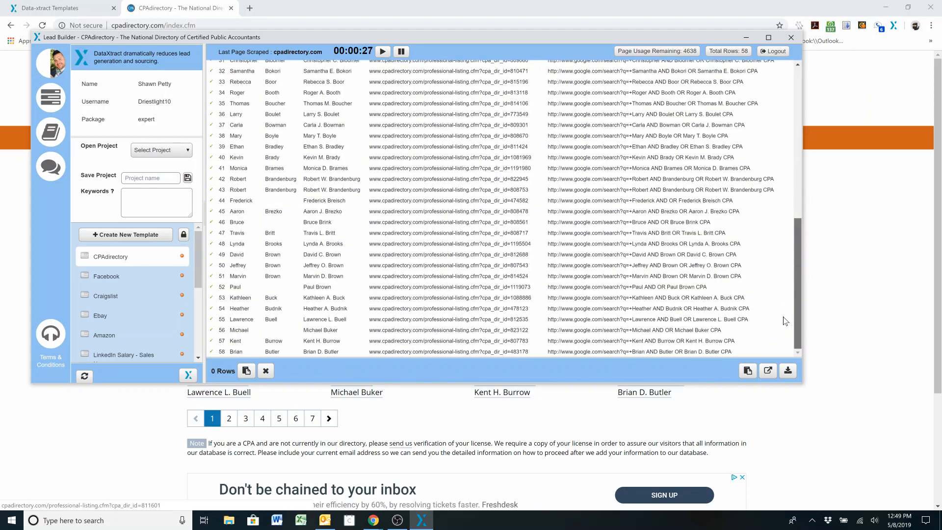
drag(797, 294, 798, 81)
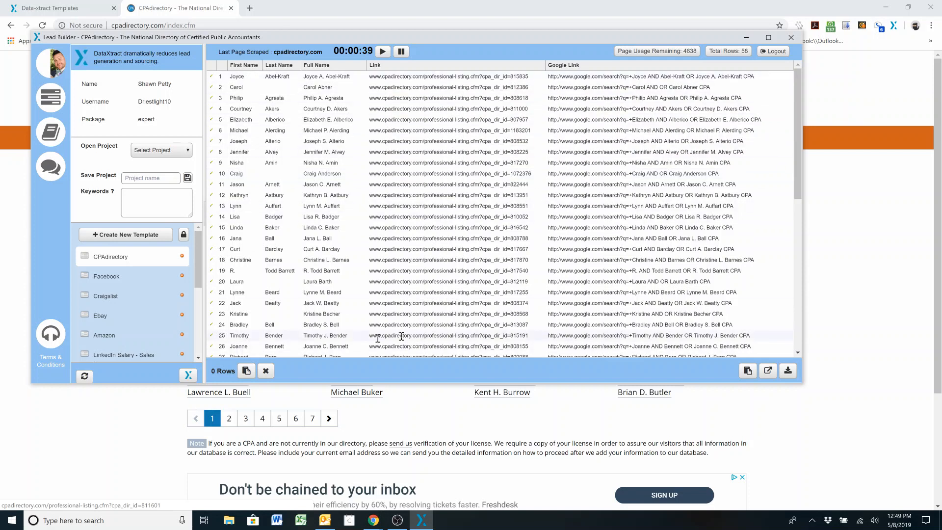
click(245, 372)
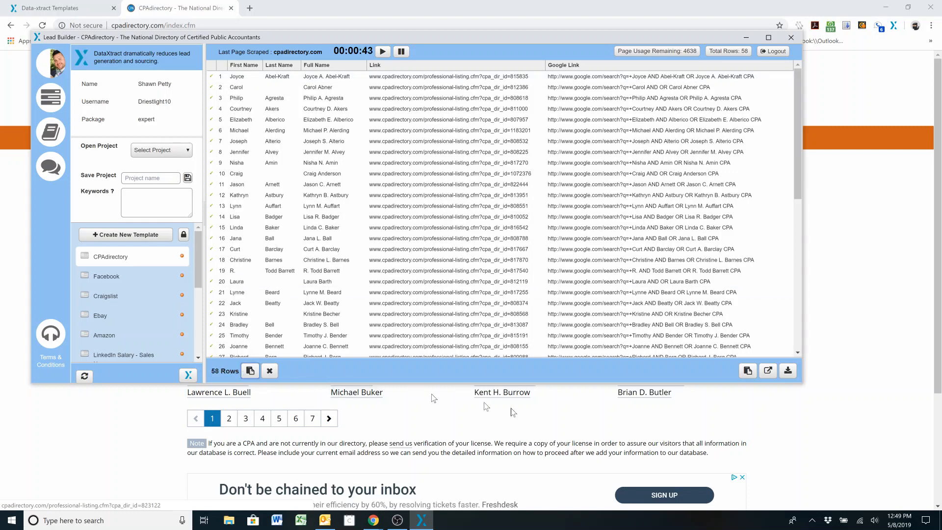
Extract results pages 2 and 3 with the CPAdirectory template and add their rows to the collection
click(226, 420)
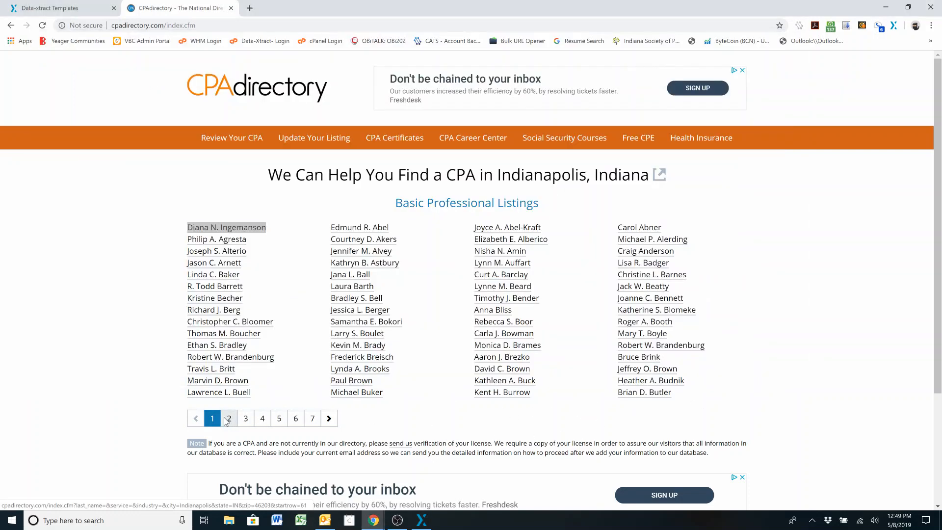
click(422, 521)
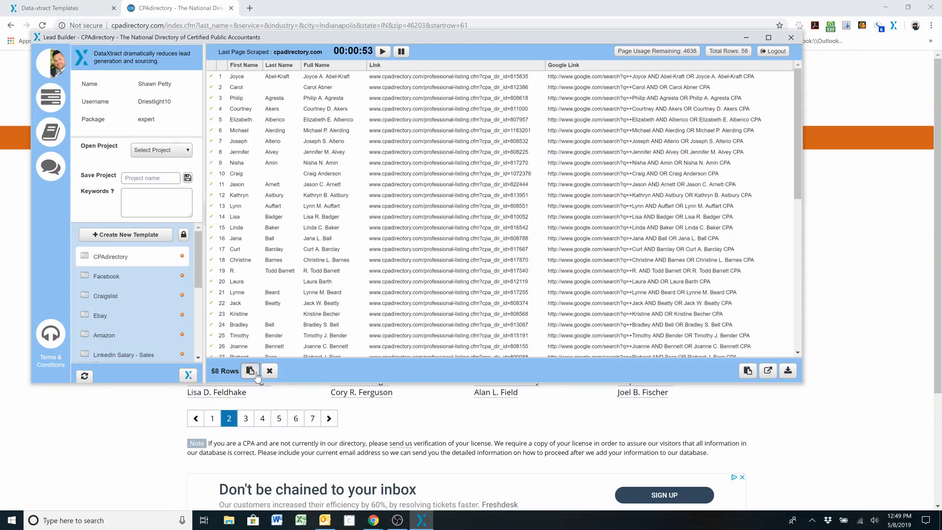
click(246, 420)
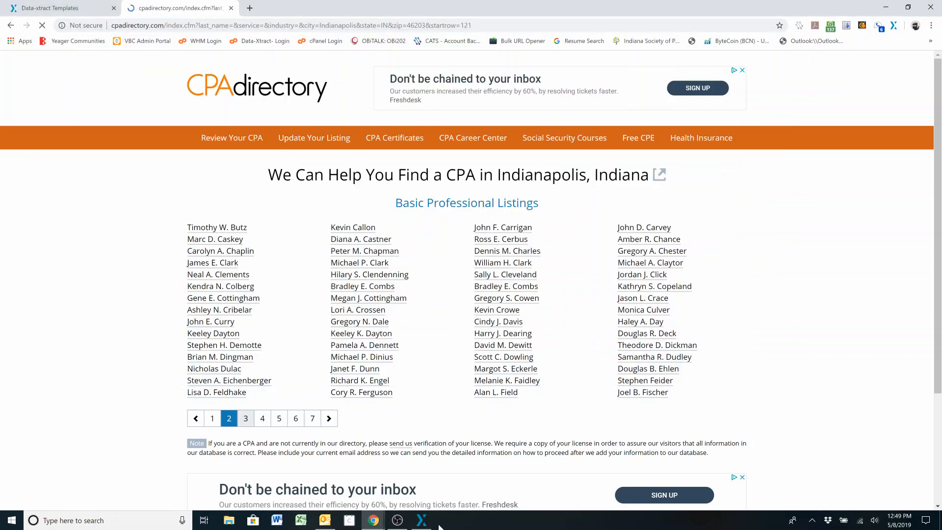
click(422, 520)
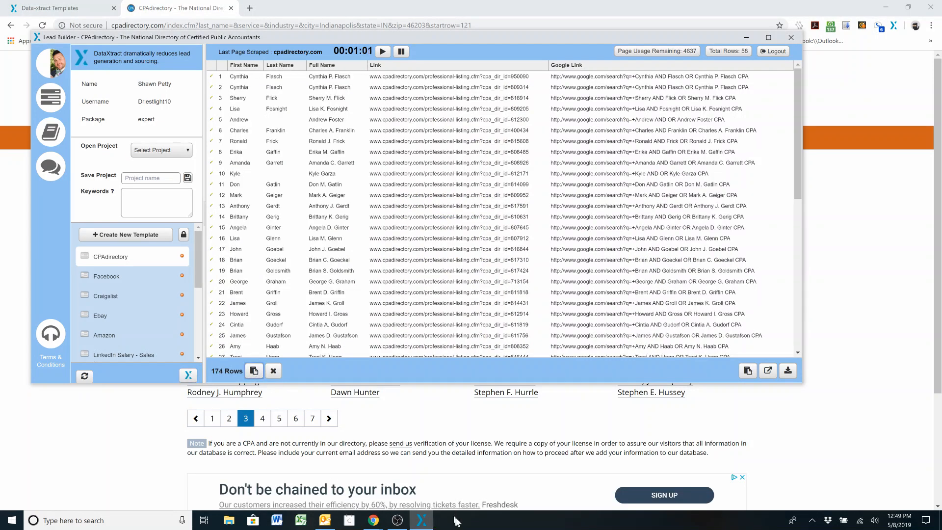
Open results page 4, extract it with DataXtract and add its rows to the collection
click(417, 429)
click(263, 419)
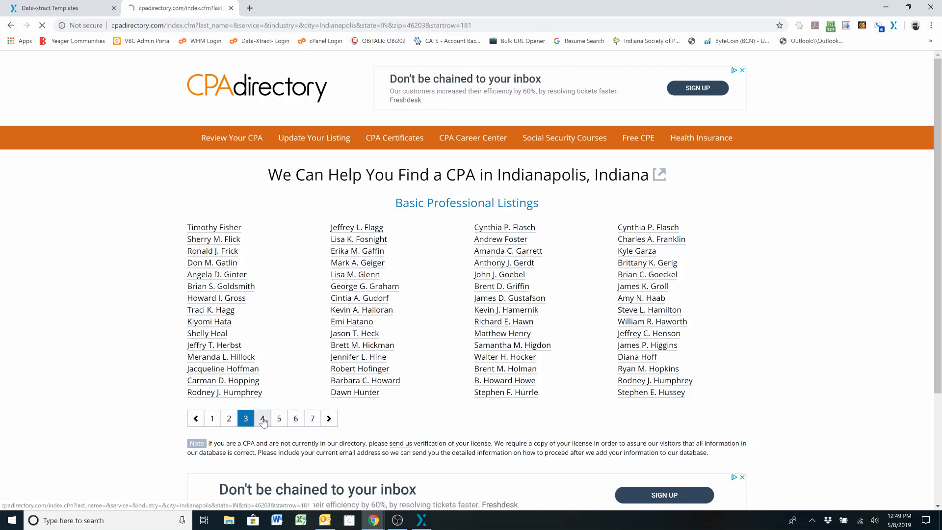
click(420, 521)
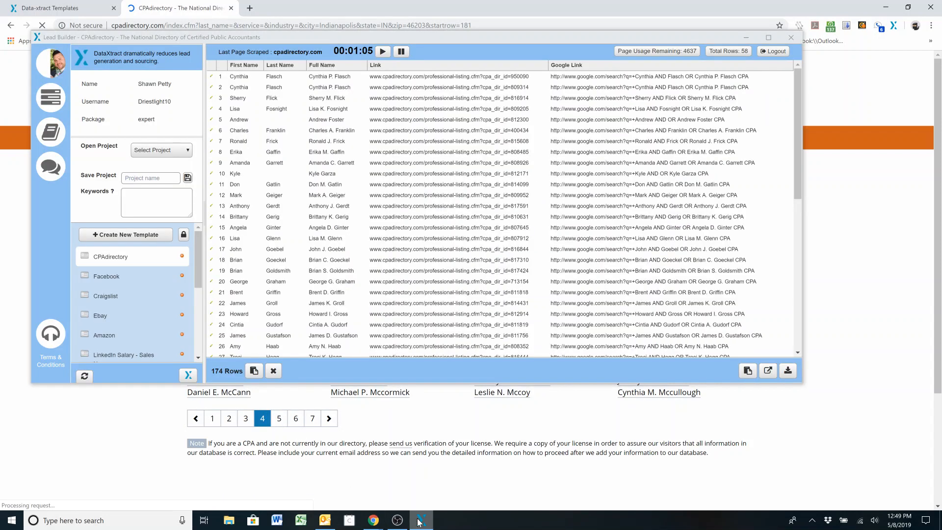
click(188, 376)
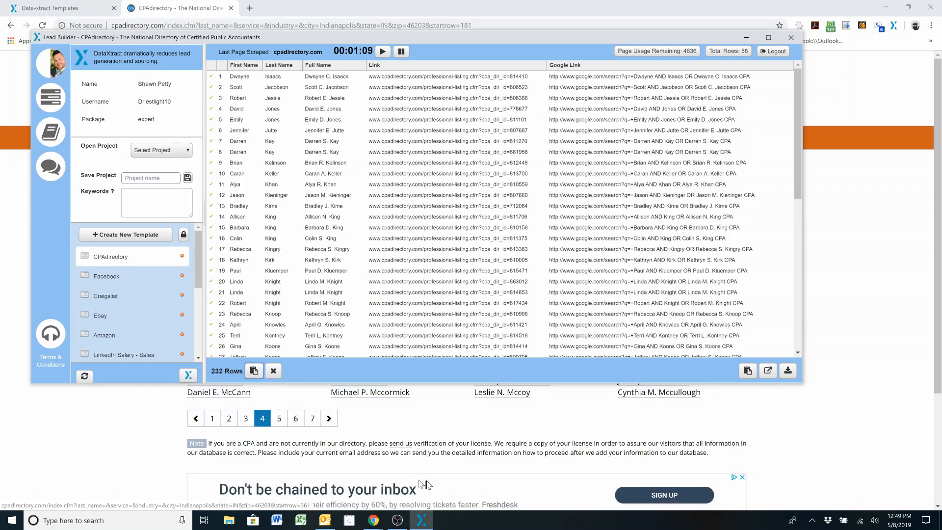
click(427, 522)
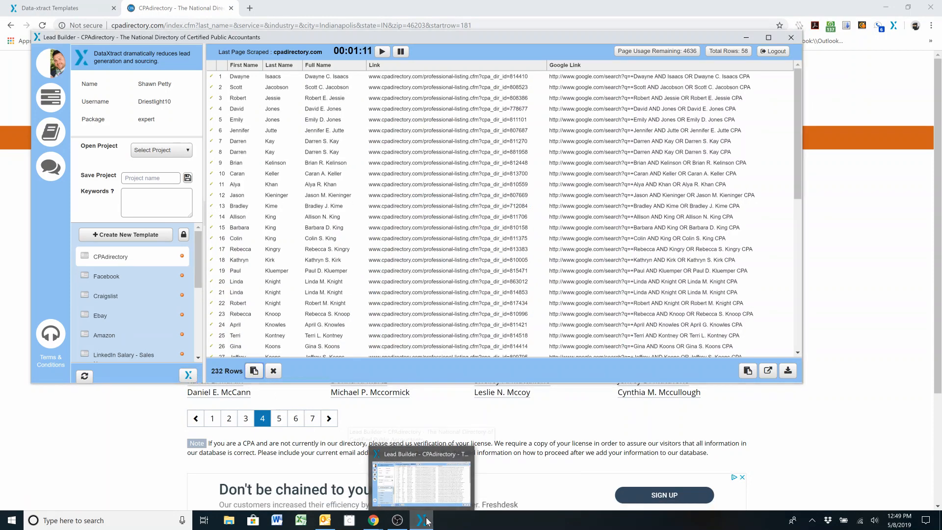
Extract results pages 5 and 6 with DataXtract, adding each page's rows to the collection
click(280, 420)
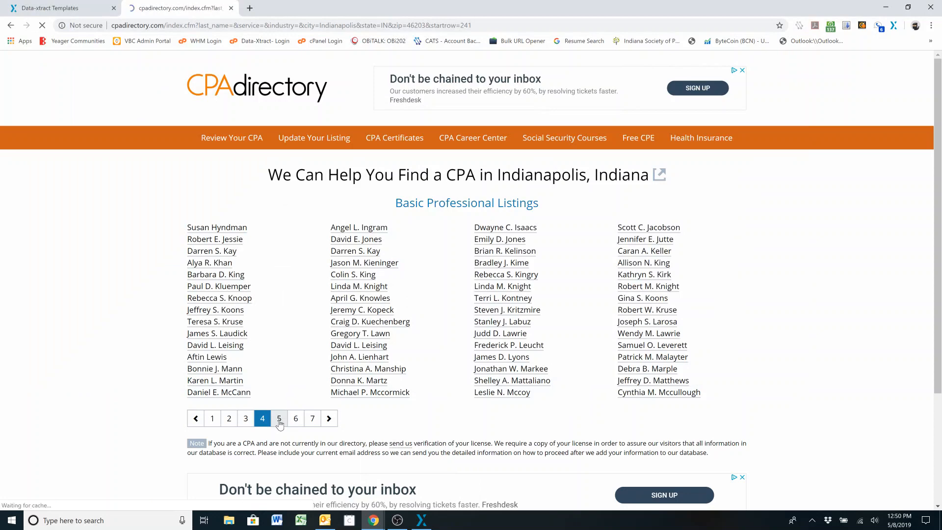
click(424, 521)
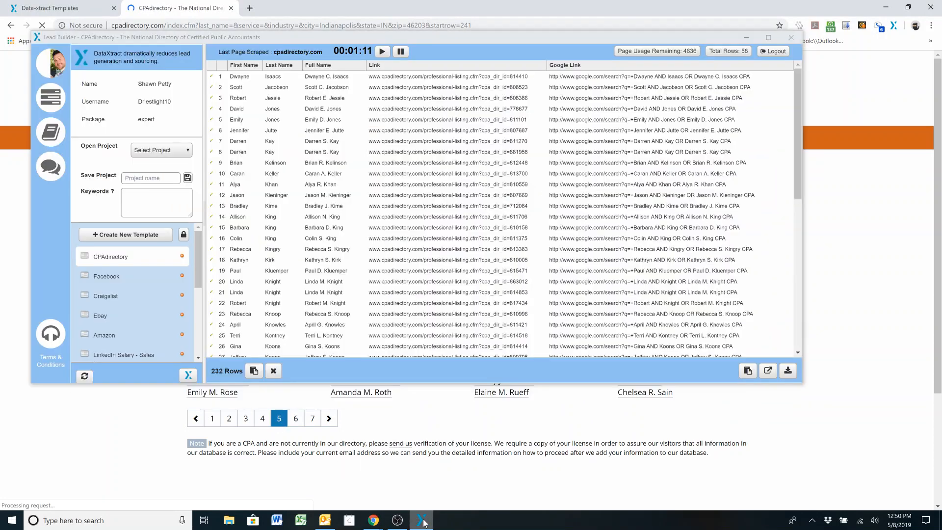
click(189, 376)
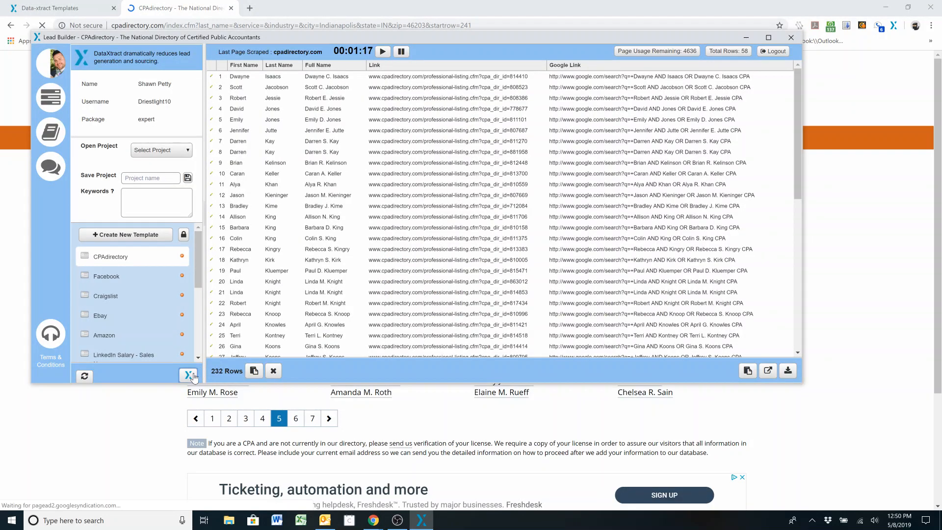
click(295, 420)
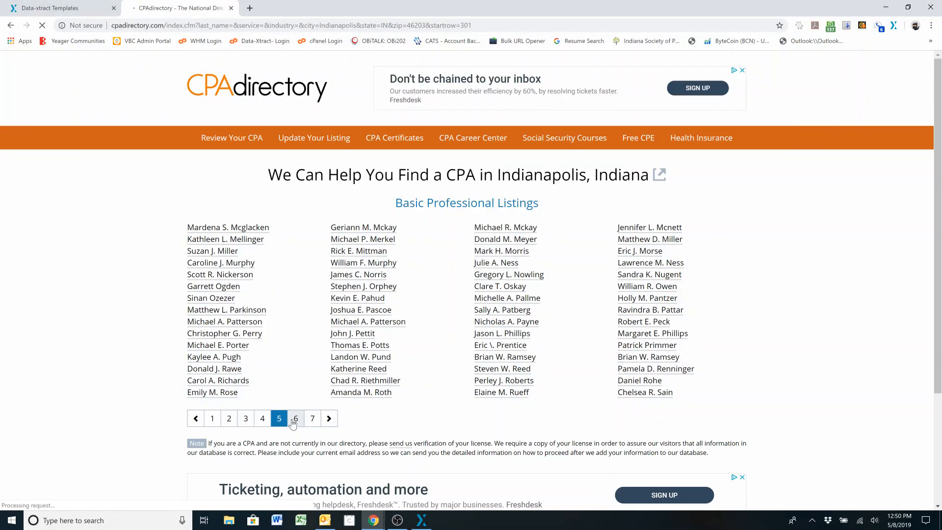
click(421, 521)
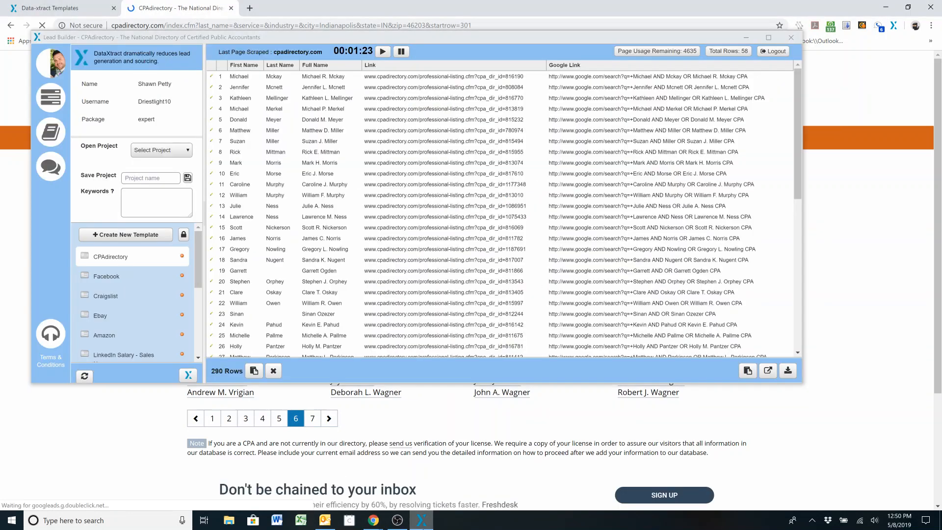
click(187, 372)
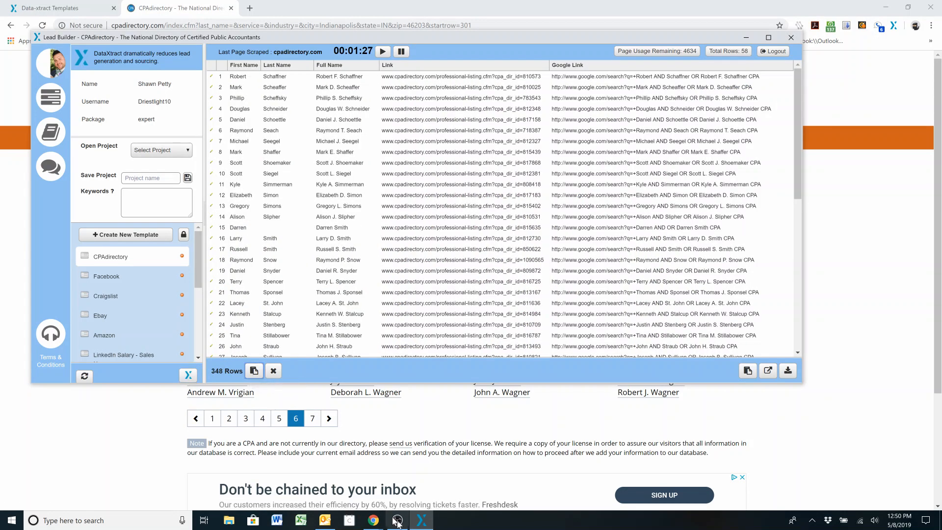
click(421, 521)
Open results page 7, extract it with DataXtract, look over the rows and add them to the collection
click(316, 419)
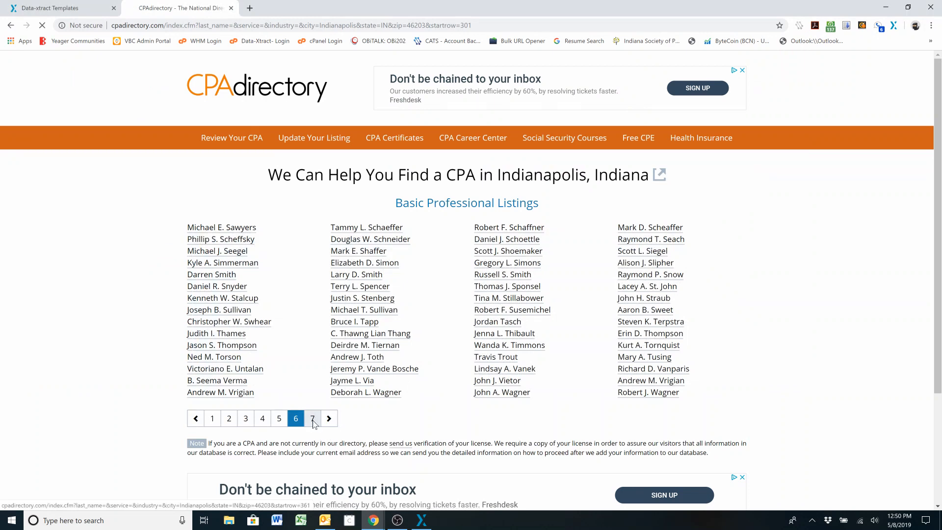
click(422, 521)
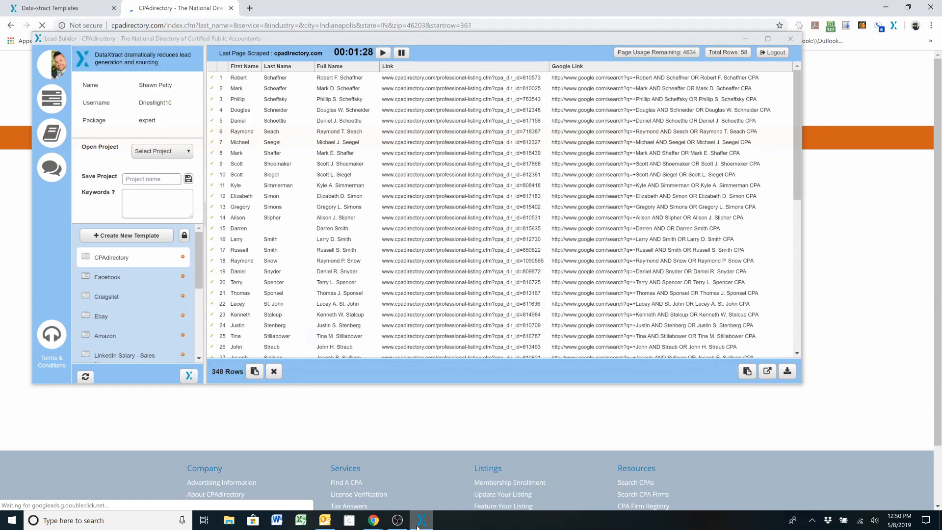
click(187, 375)
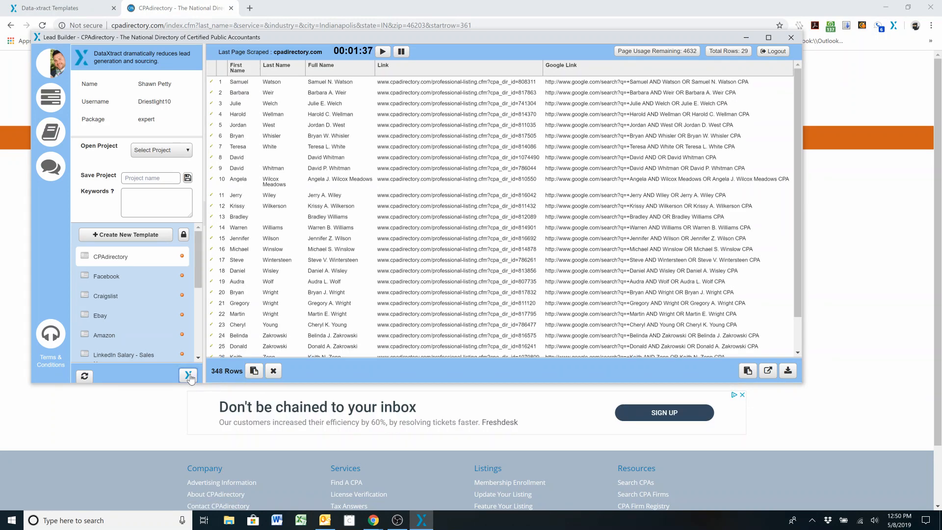
scroll(795, 233, down, 1)
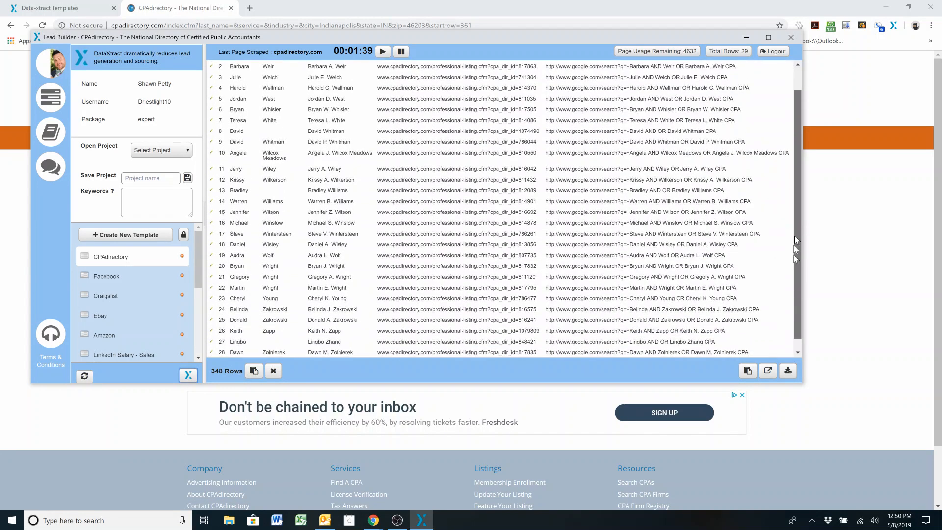
scroll(795, 237, up, 1)
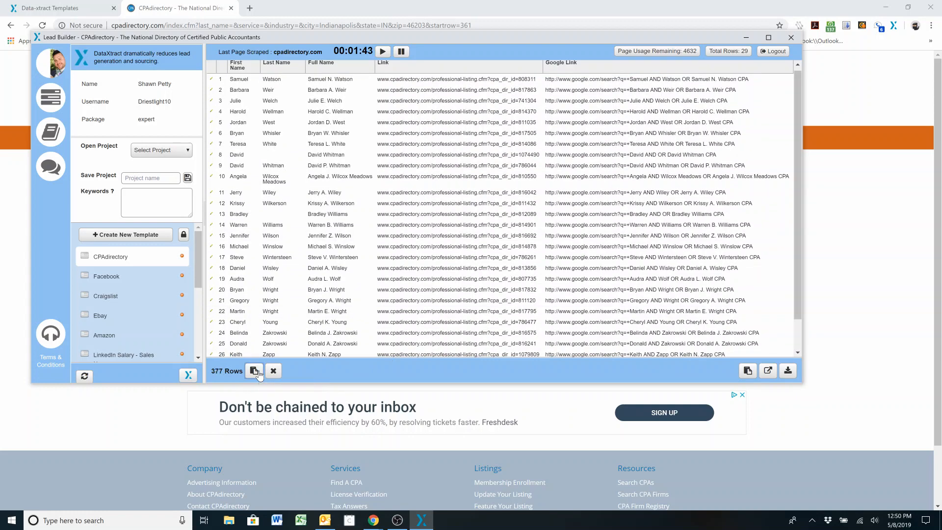
Download the collected rows as a CSV file and open it in Excel to review the extracted records
drag(799, 214, 780, 351)
click(787, 371)
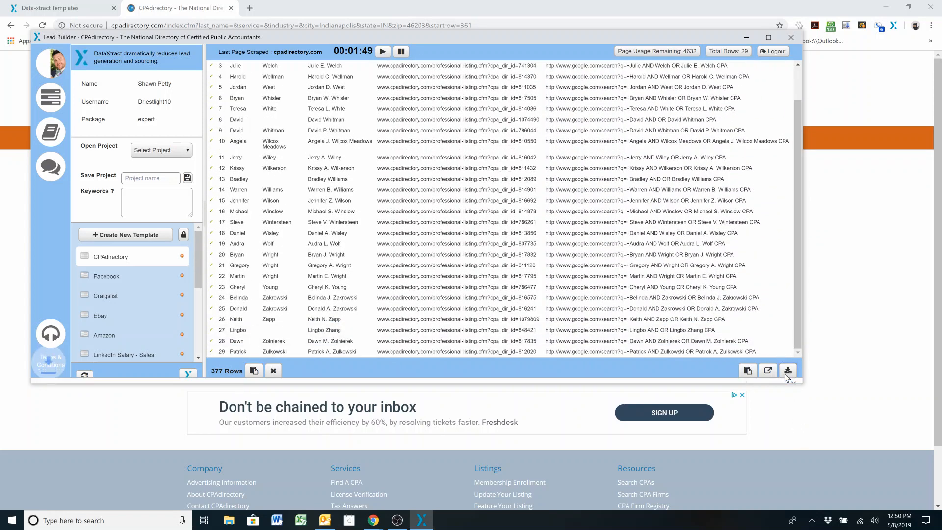
click(80, 371)
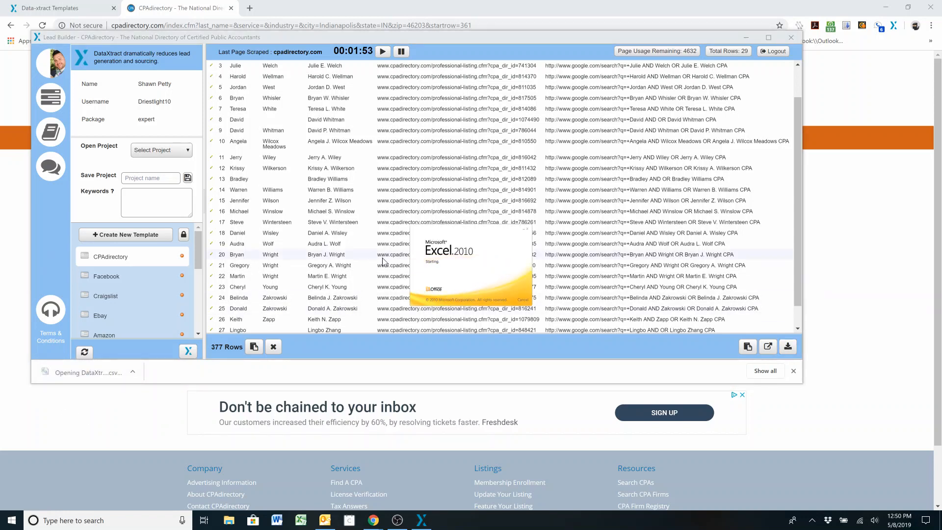
drag(907, 131, 886, 348)
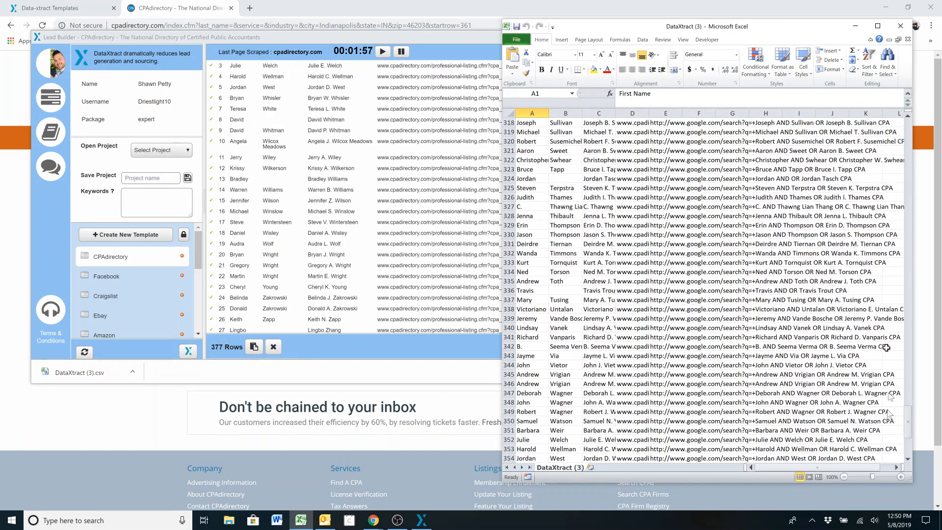
Close the exported workbook, save the collected rows as project 46203-CPA and check for it among the saved projects
click(901, 26)
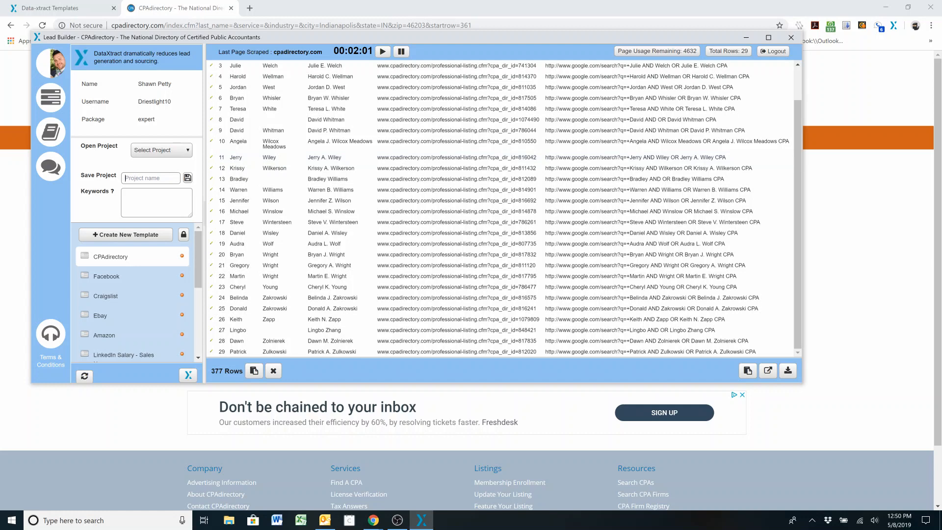
text(46203-CPA)
click(187, 180)
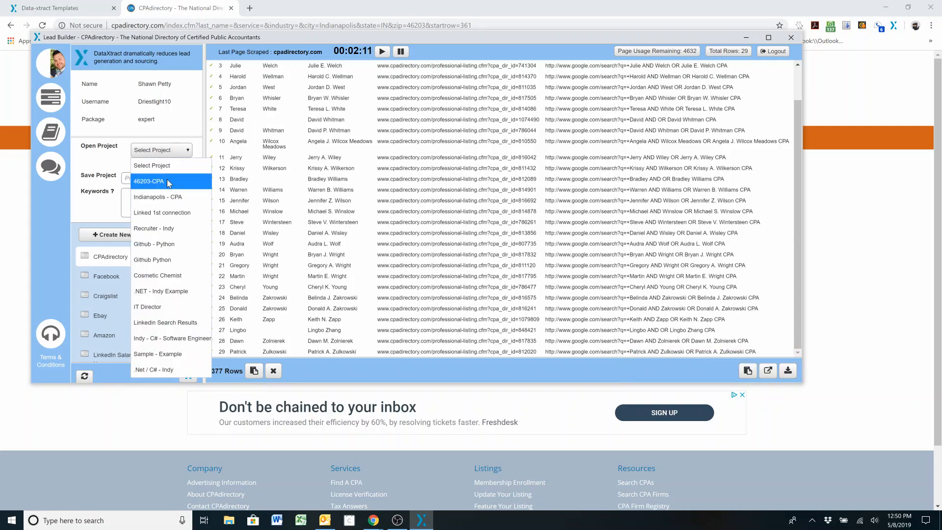
click(112, 170)
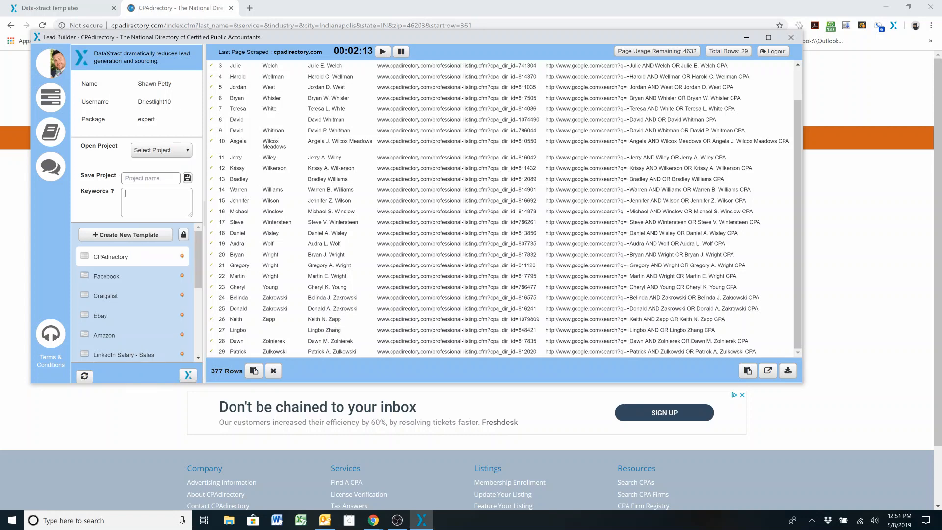
click(158, 151)
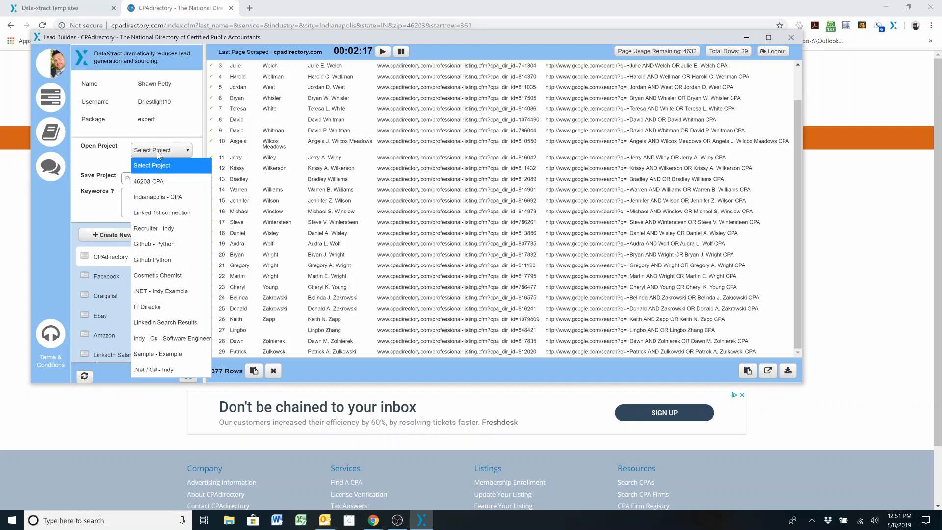
click(113, 153)
Enter the highlight keywords CPA, Indiana, Indianapolis, Accounting, Tax and Audit, separated by commas
click(150, 193)
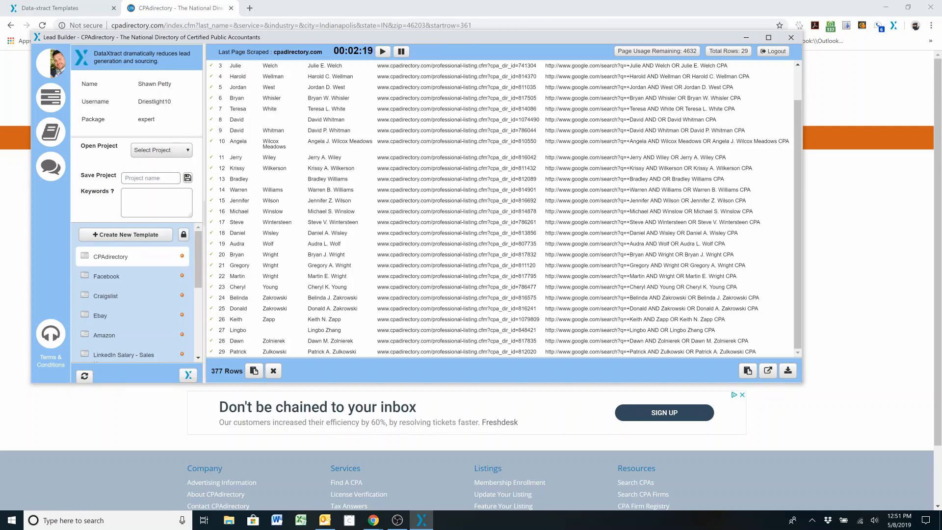
text(CPA)
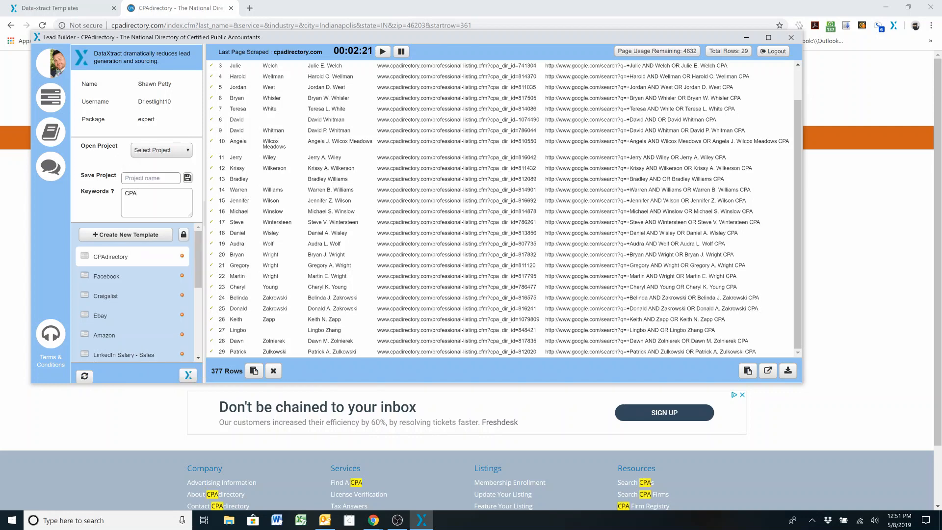
text(, Indiana, Indianapolis, Accounting, Tax)
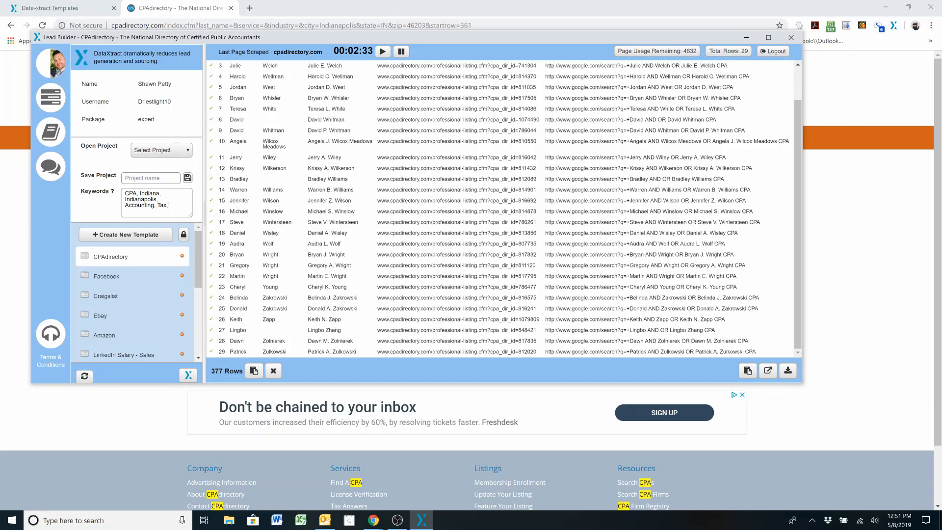
text(, Audit)
Remove the spaces after the commas in the keyword list so it reads CPA,Indiana,Indianapolis,Accounting,Tax,Audit
click(138, 193)
key(BackSpace)
click(125, 193)
click(125, 199)
key(BackSpace)
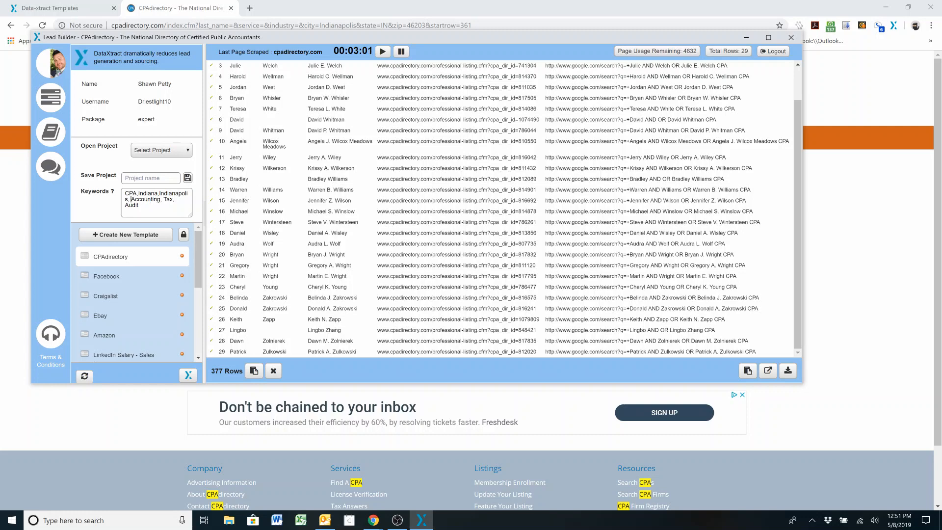
click(131, 199)
key(BackSpace)
click(161, 199)
key(BackSpace)
click(171, 200)
key(BackSpace)
Load the Google Link column into the bulk URL list and open the first 10 URLs in new tabs
click(769, 371)
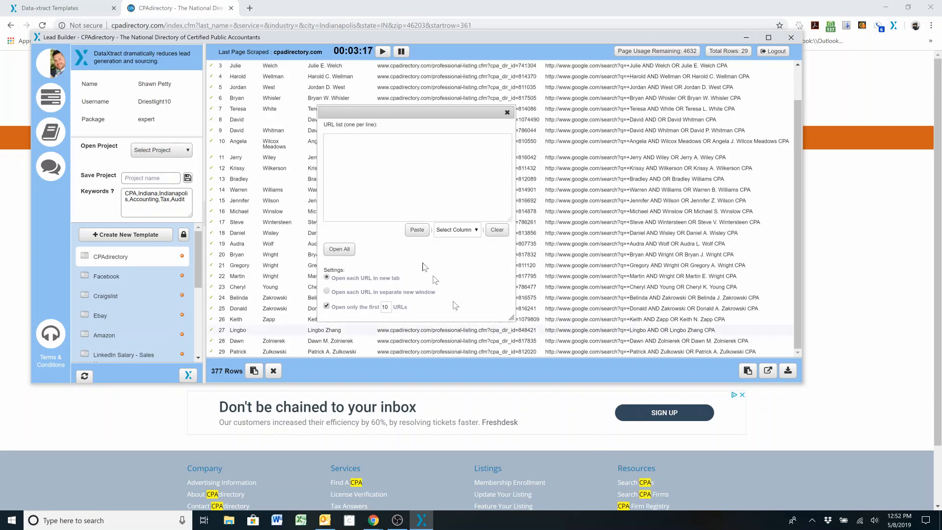
click(464, 231)
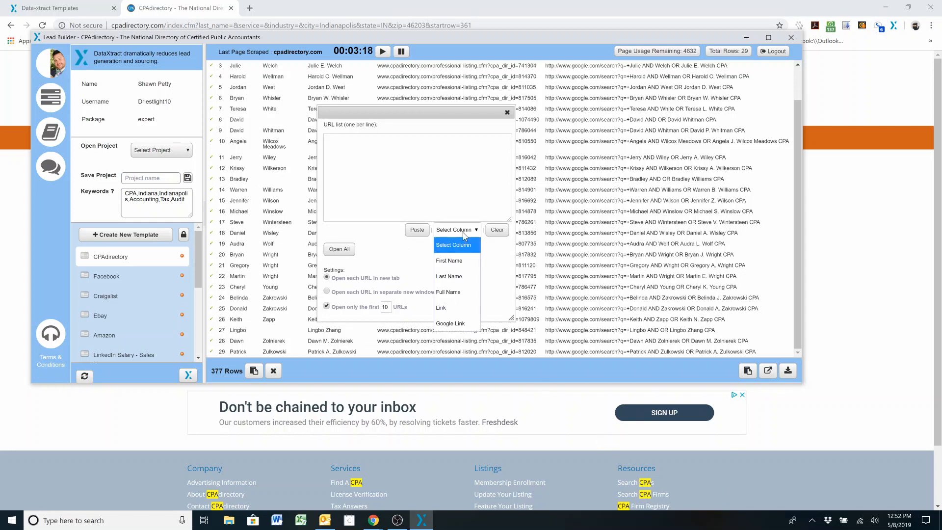
click(452, 326)
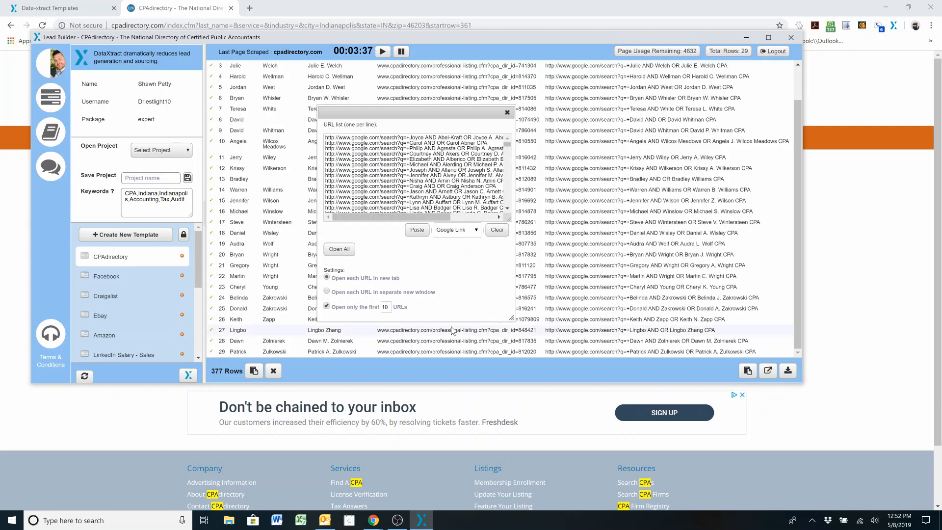
drag(507, 145, 498, 219)
click(344, 250)
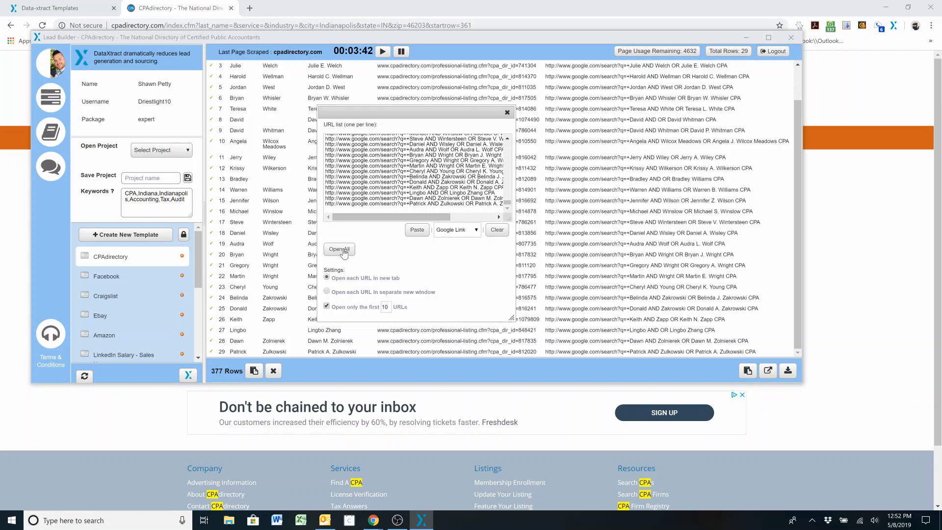
click(343, 250)
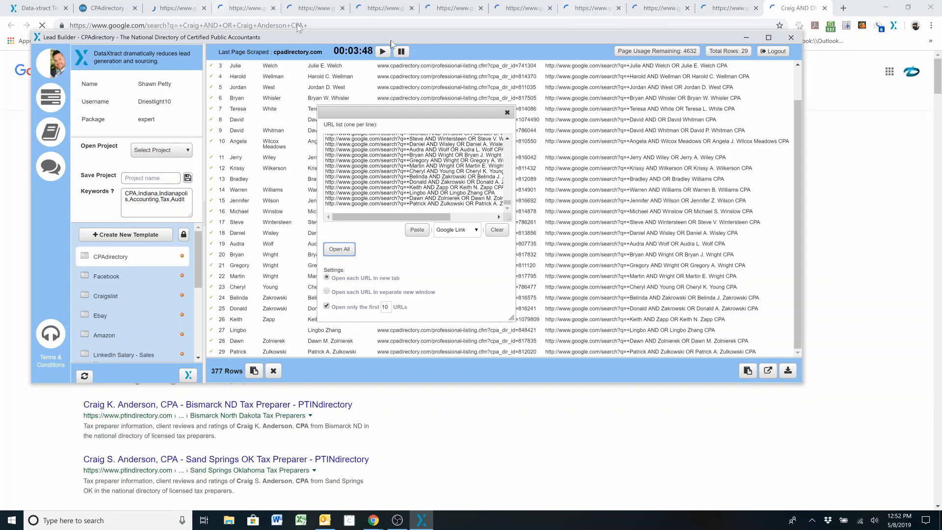
Open the Moss Adams result in the Google search tab, review the profile's highlighted keywords and close the tab
click(832, 107)
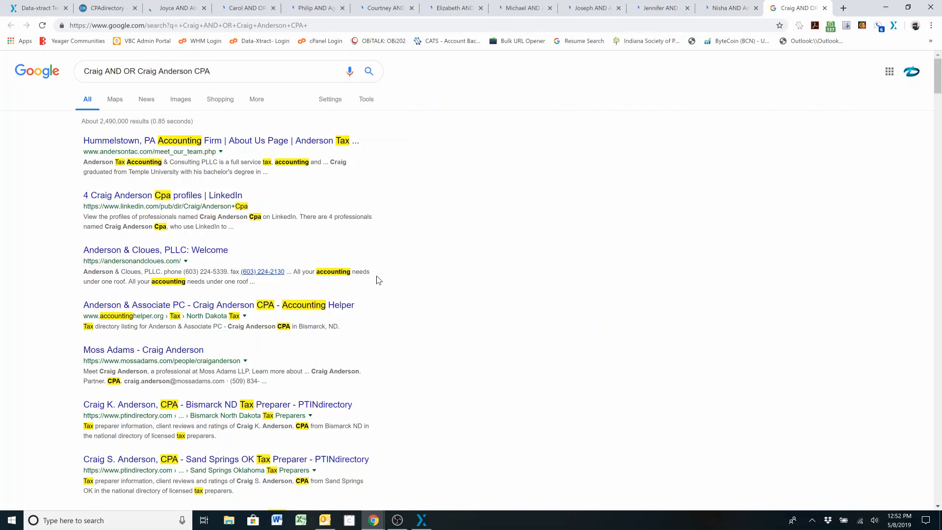
click(185, 350)
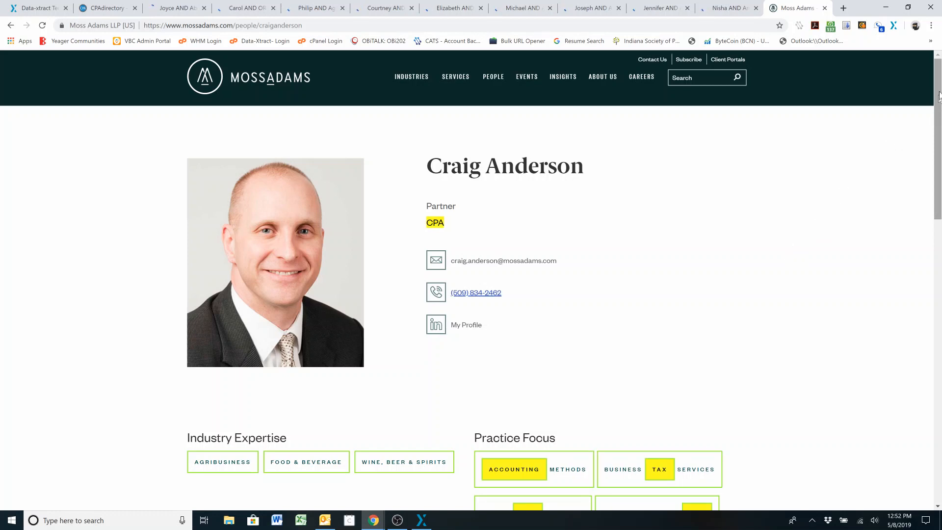
drag(936, 159, 927, 34)
scroll(936, 172, down, 5)
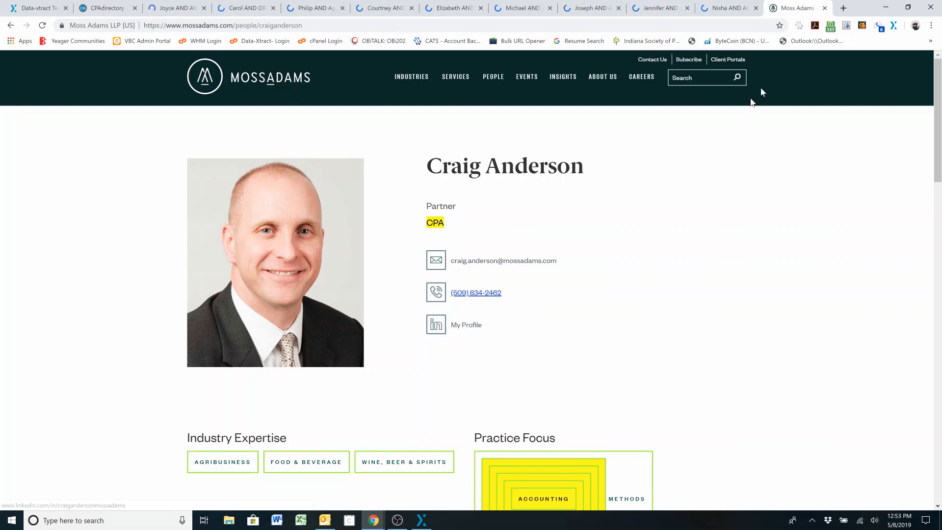
click(826, 8)
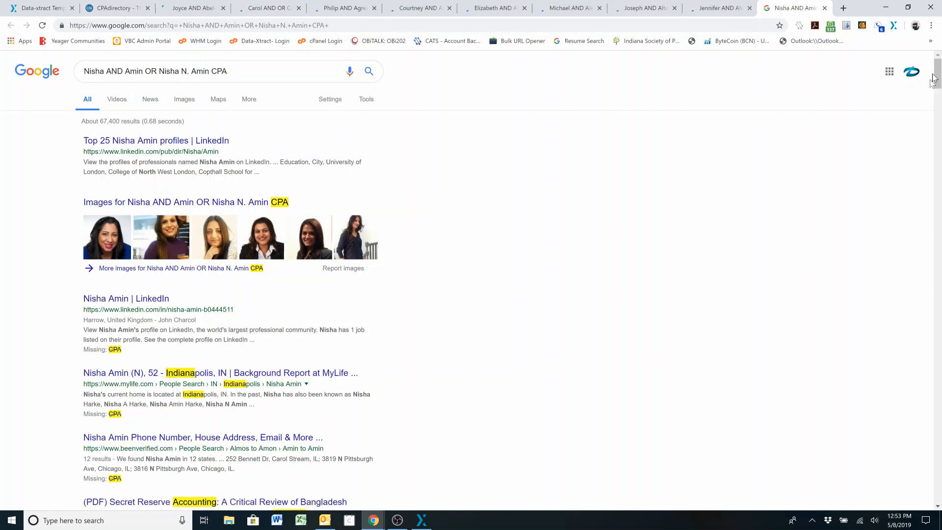
Scan the Google results in the last open search tab for highlighted keywords and close that tab
mouse_move(939, 69)
mouse_down()
mouse_move(934, 125)
mouse_move(934, 68)
mouse_up()
drag(934, 70, 934, 73)
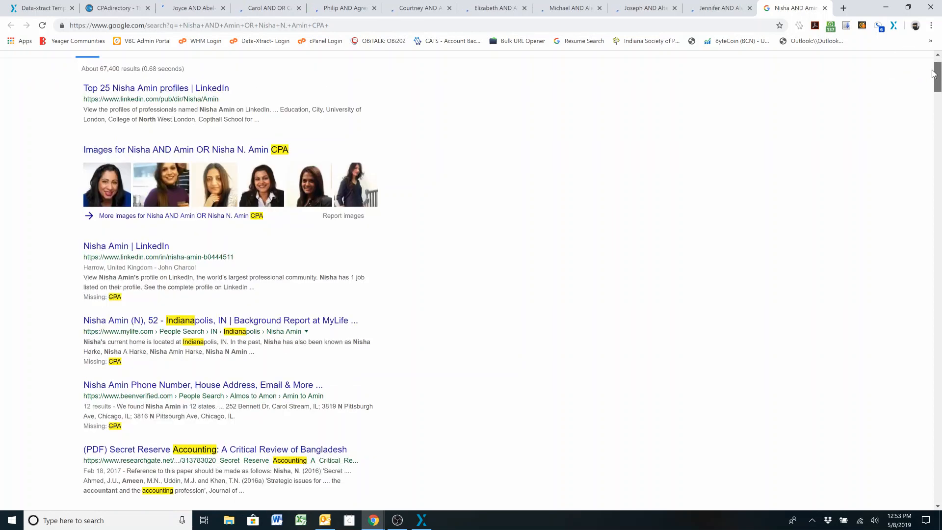
drag(934, 73, 932, 55)
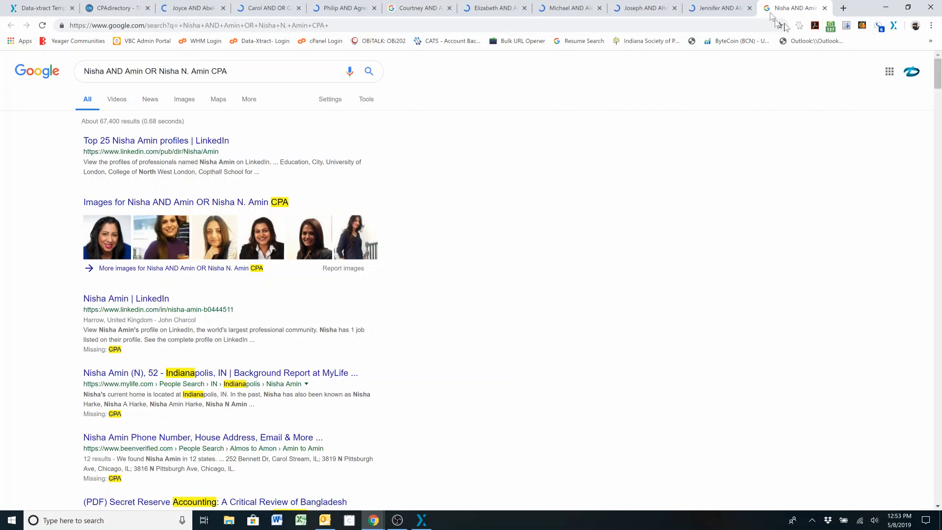
click(825, 9)
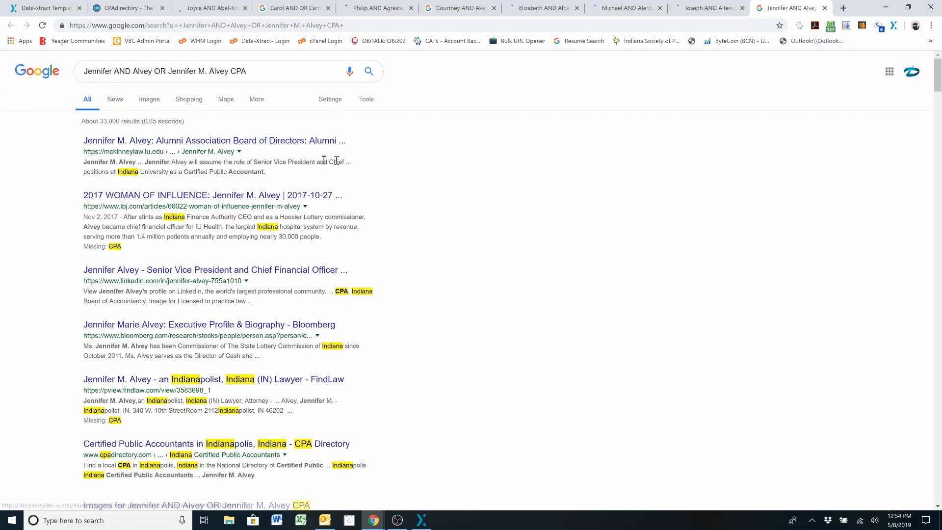
Open the McKinney School of Law alumni board result, read through the profile's highlighted keywords and close the tab
click(233, 141)
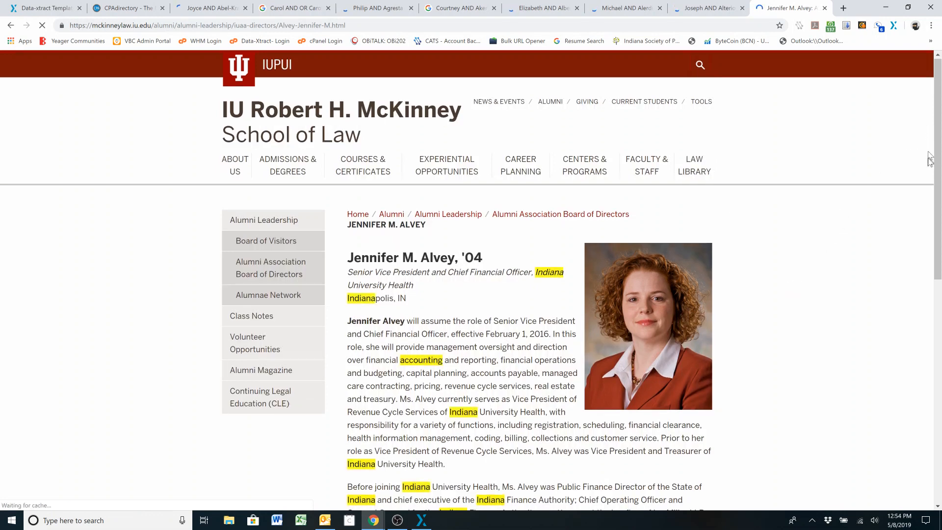
scroll(936, 115, down, 2)
scroll(936, 115, down, 3)
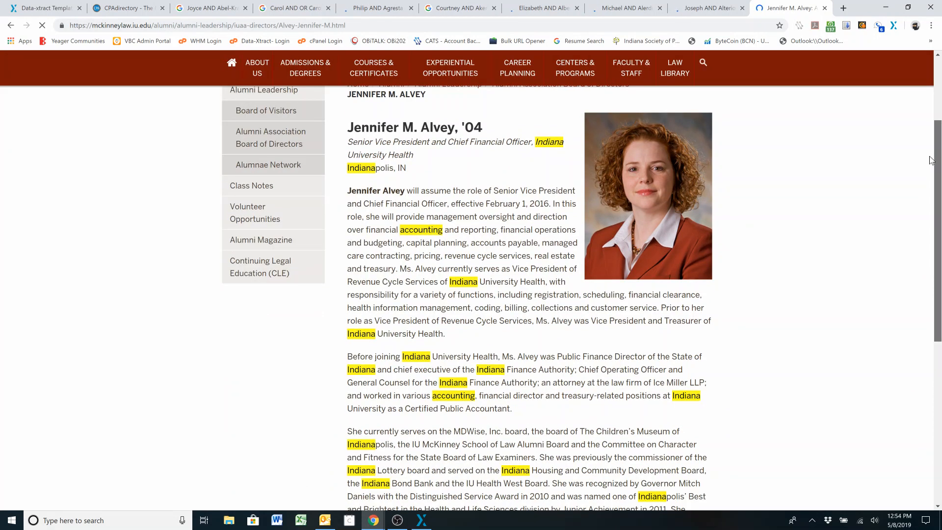
scroll(923, 162, down, 2)
scroll(923, 162, up, 4)
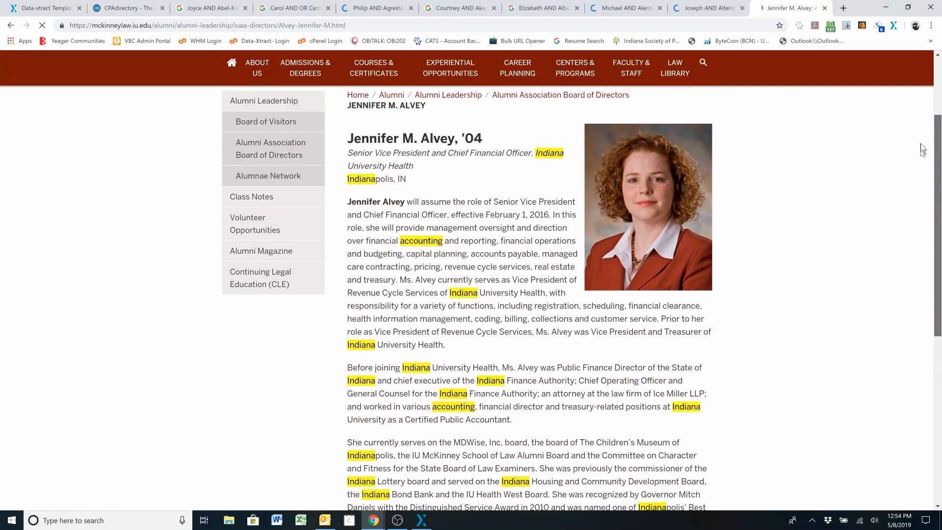
click(826, 8)
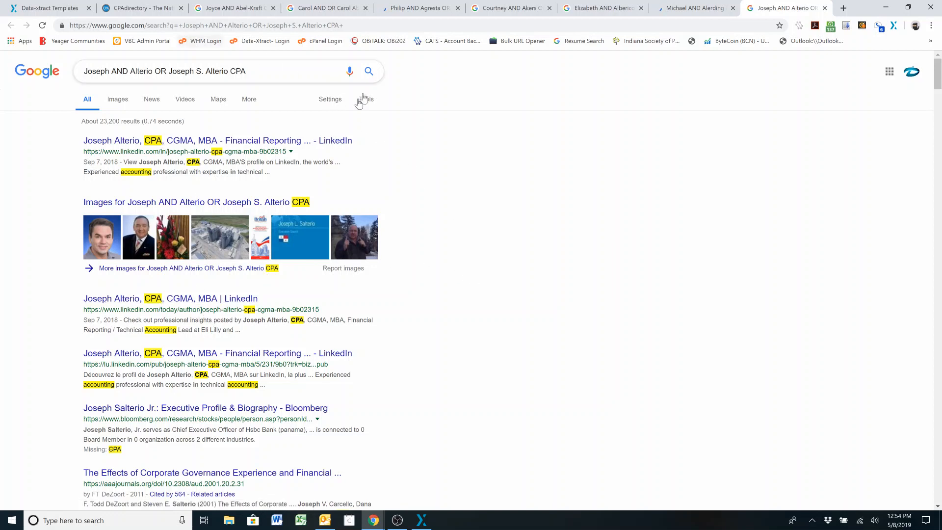
Return to the Data-xtract Templates page and bring the DataXtract Lead Builder window back in front
click(71, 8)
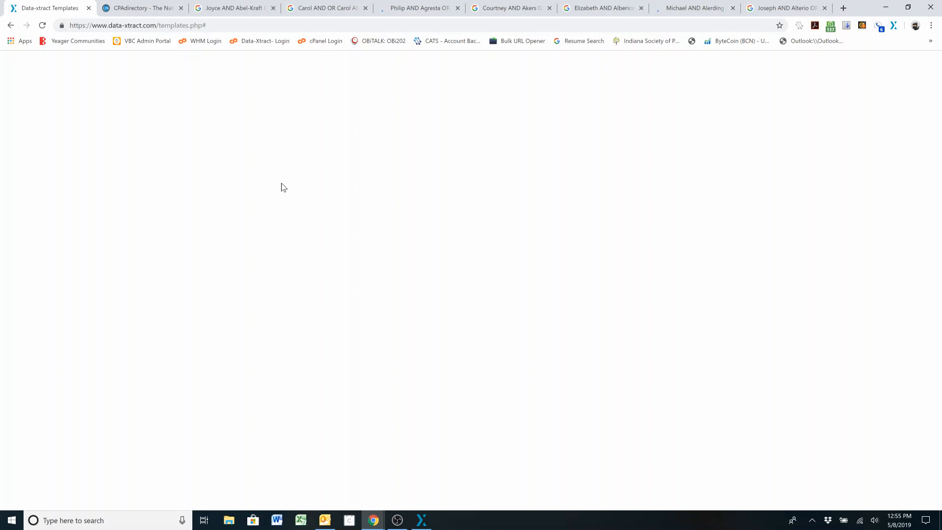
click(422, 520)
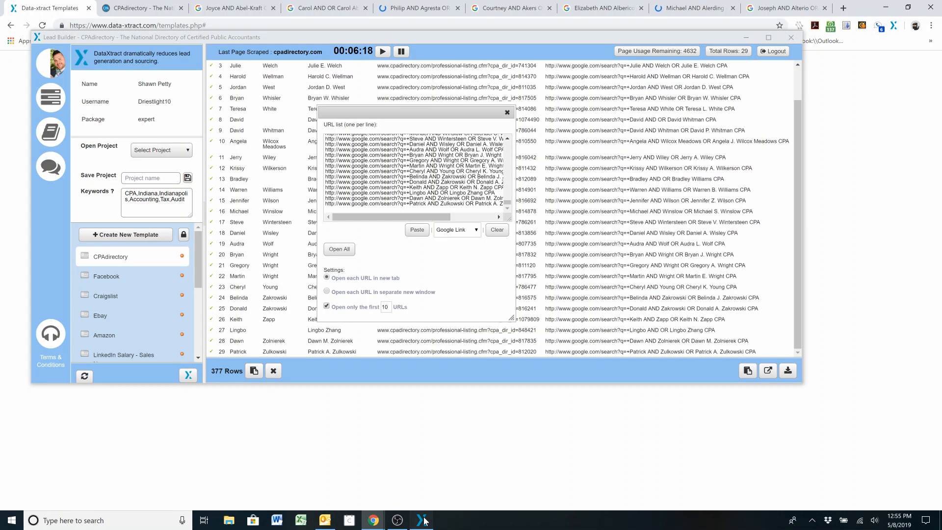